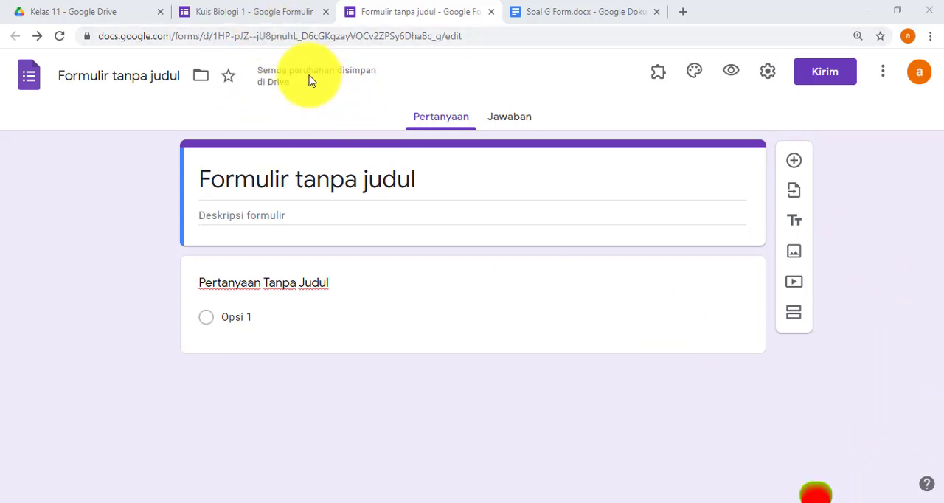
- Review the questions and answer options in the existing Kuis Biologi 1 form
left_click(264, 16)
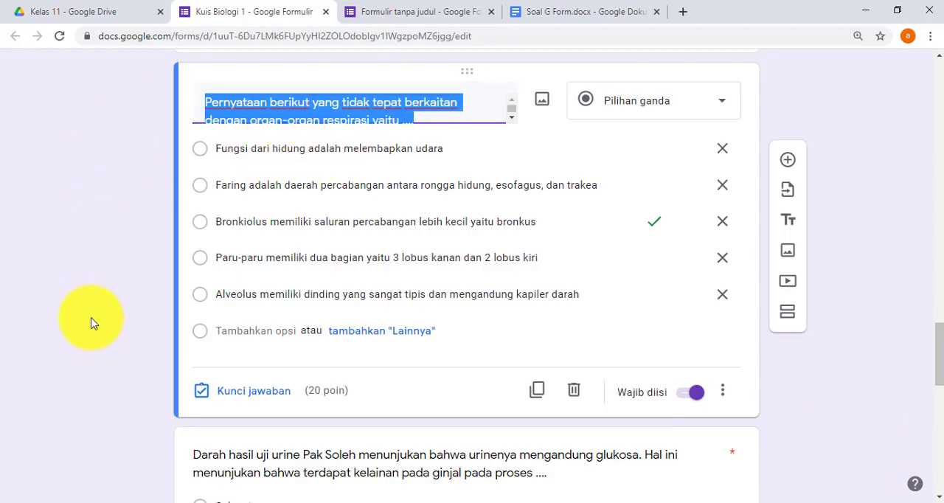
scroll(124, 255, "down", 5)
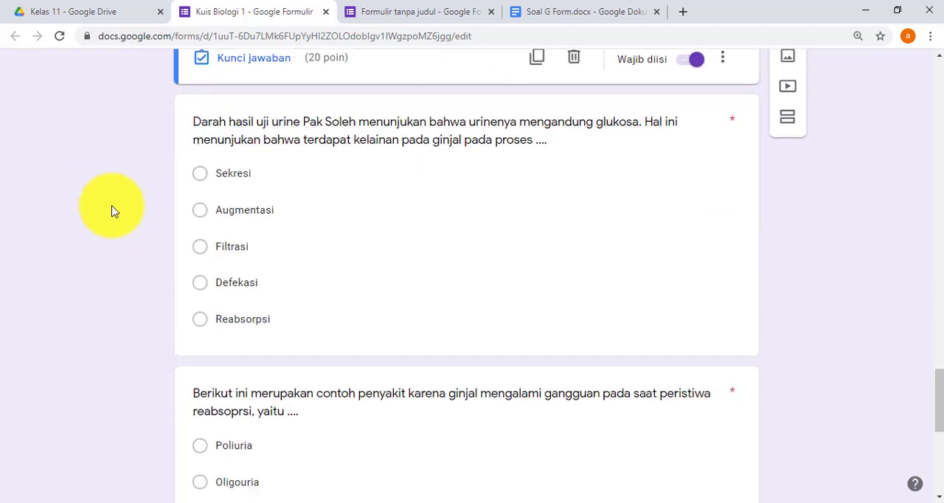
scroll(253, 306, "down", 4)
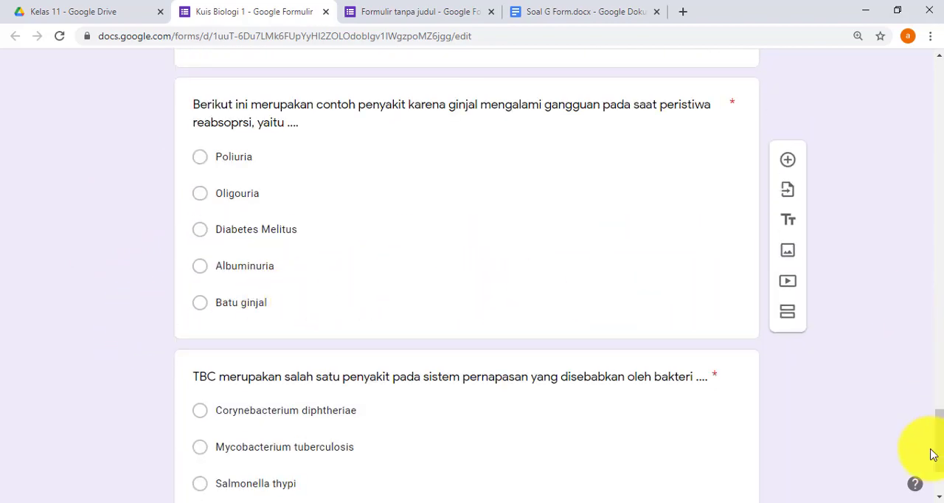
left_click(941, 387)
left_click_drag(941, 386, 942, 358)
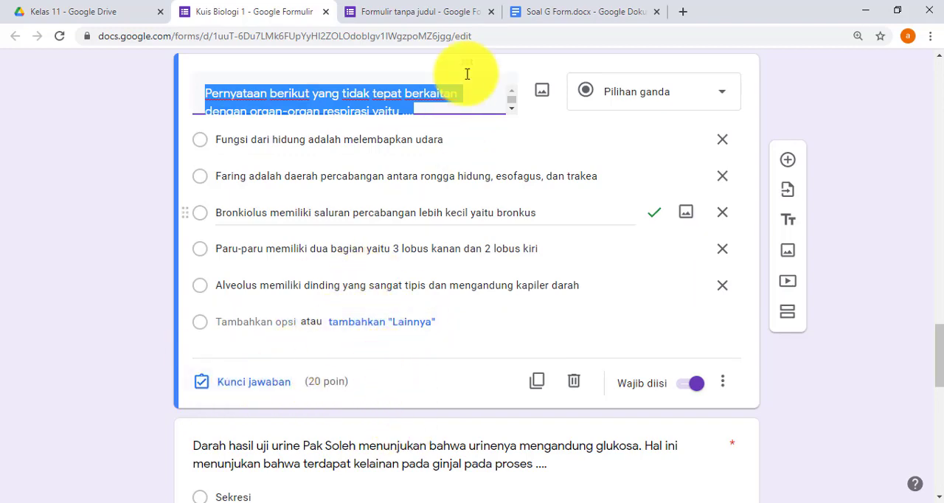
- Title the new untitled form "Penilaian Harian 1"
left_click(444, 13)
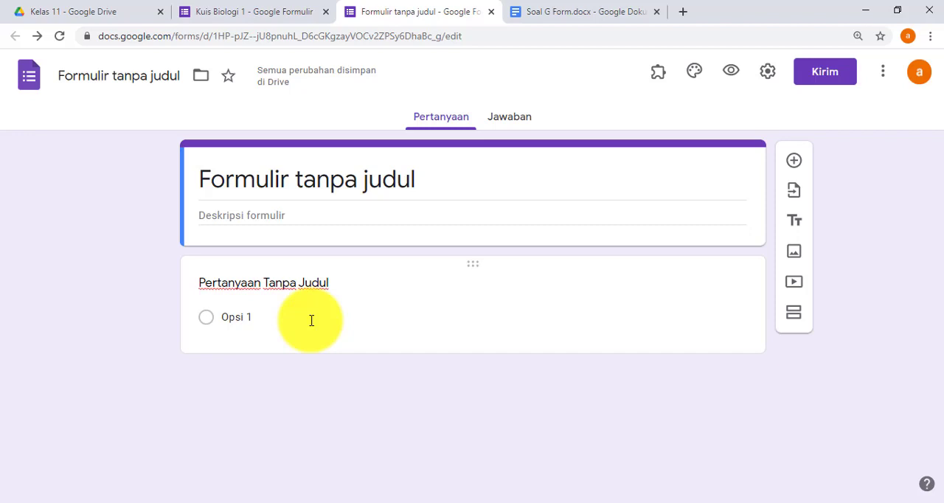
triple_click(336, 180)
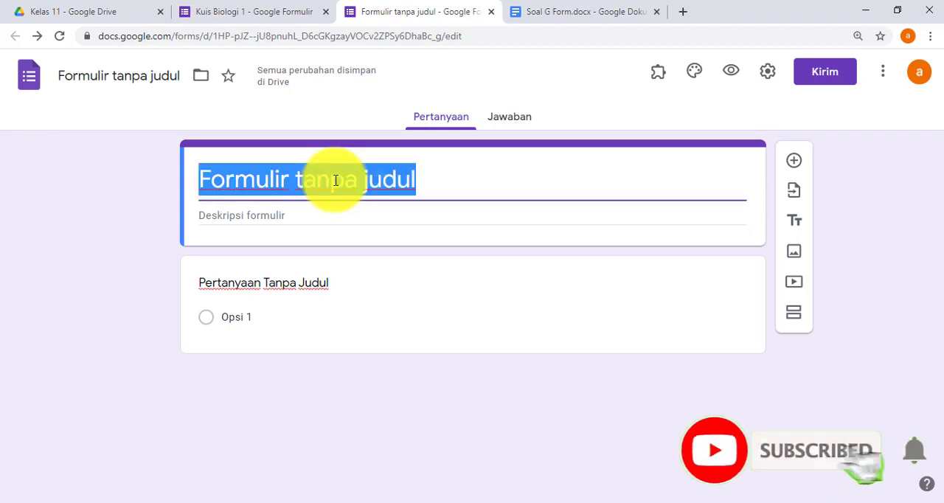
type("Pe")
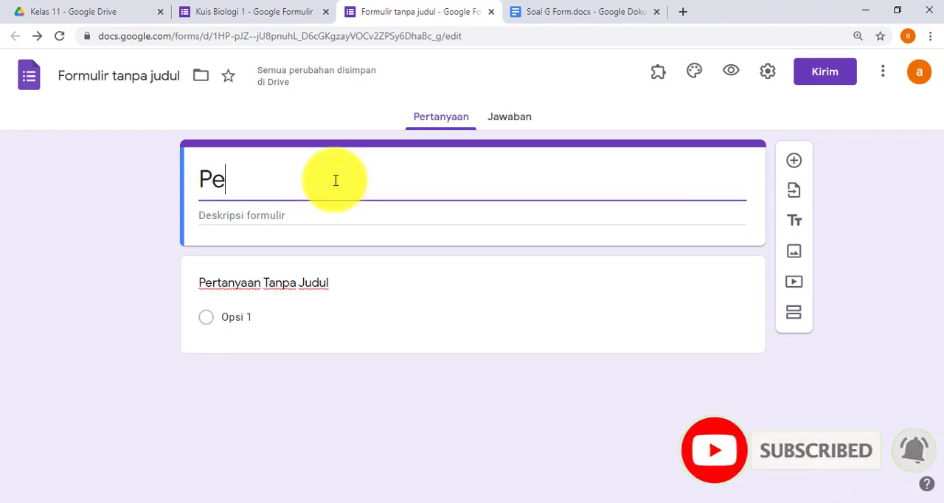
type("nilaian Harian")
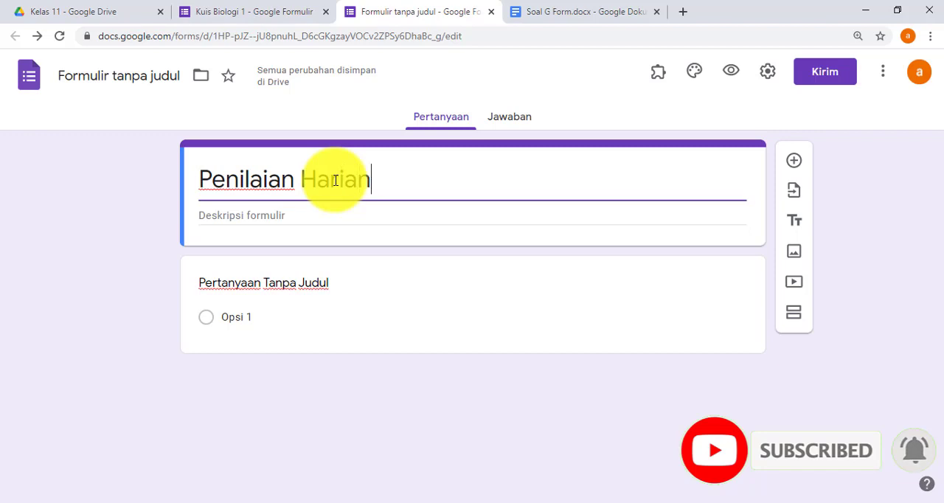
type(" 1")
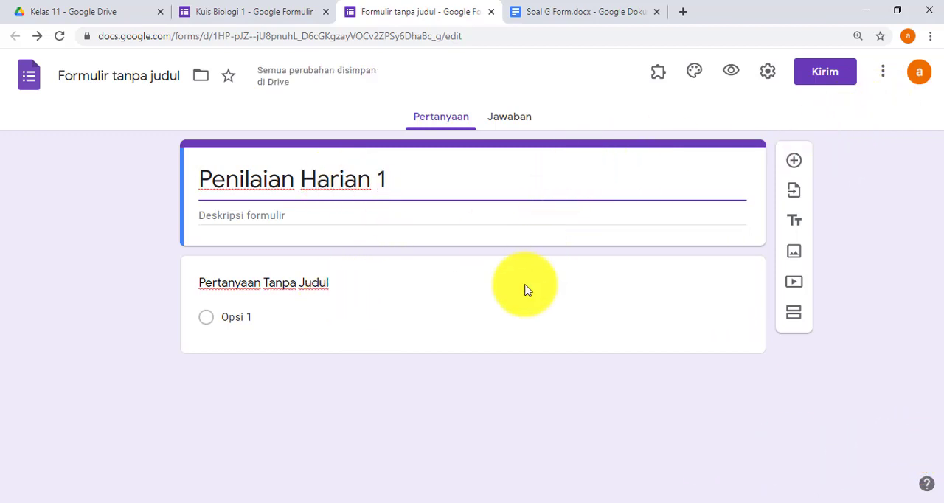
- Set the default preferences to make questions required with a default quiz value of 4 points, and save them
left_click(885, 86)
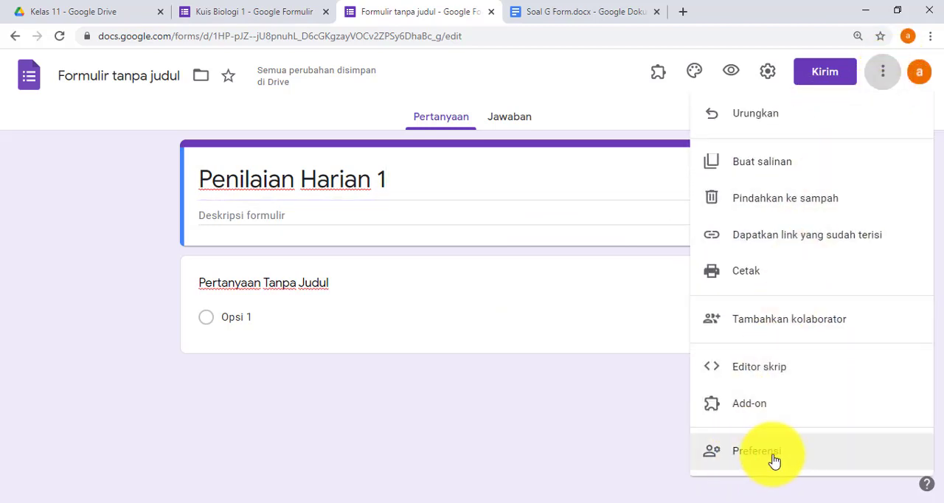
left_click(773, 459)
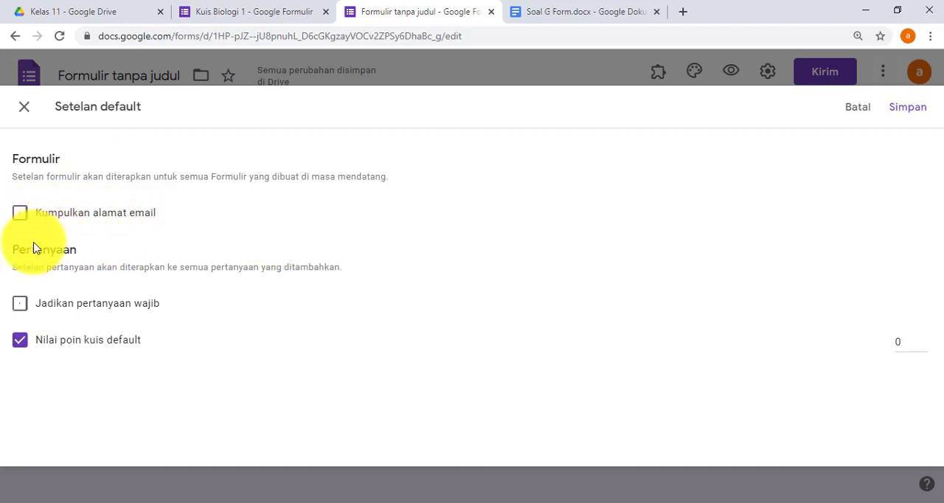
left_click(18, 306)
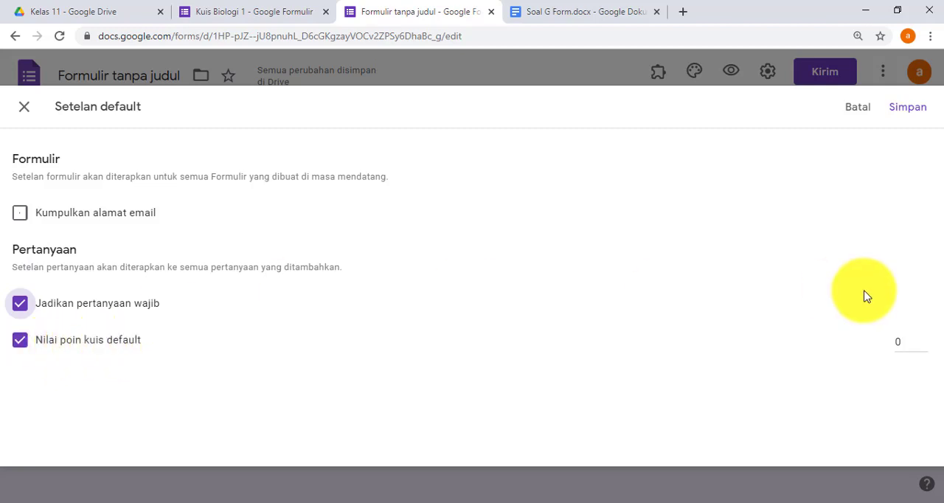
left_click(22, 344)
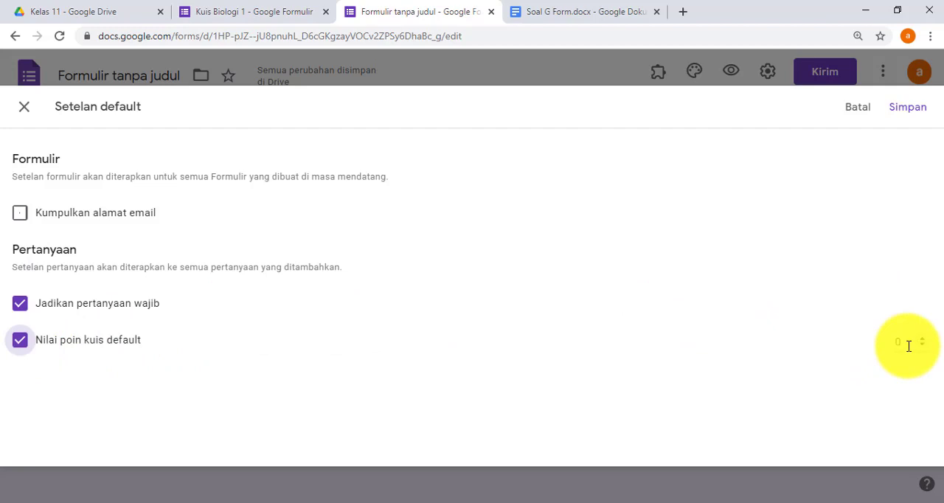
left_click(909, 346)
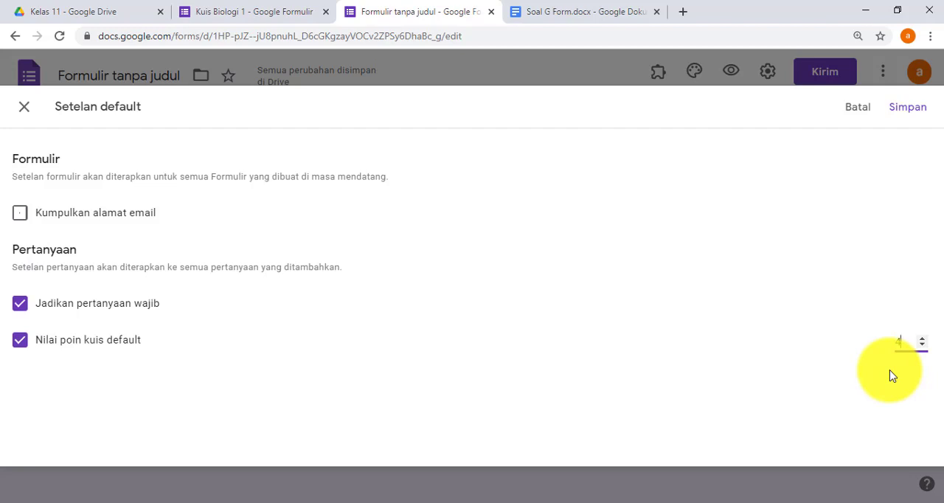
left_click(909, 111)
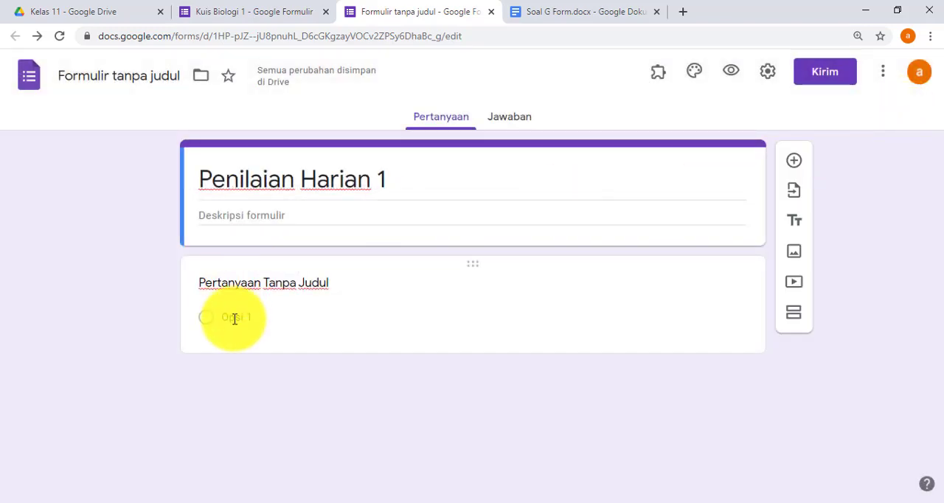
- Change the first question's text to "Berapa jumlah kaki ayam"
left_click(269, 292)
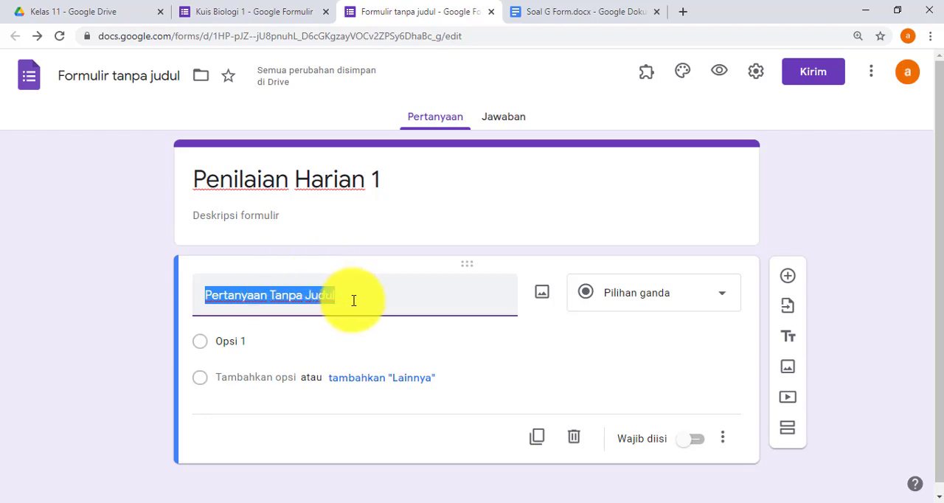
left_click(645, 74)
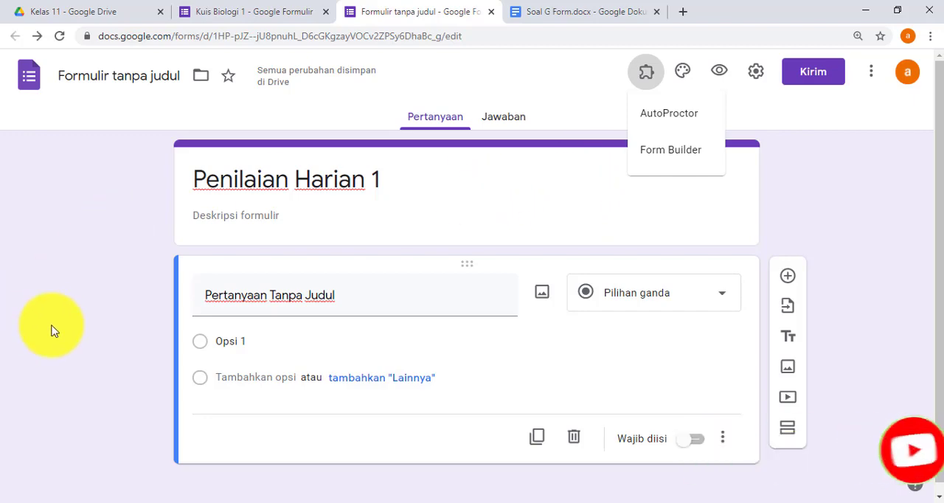
left_click(271, 296)
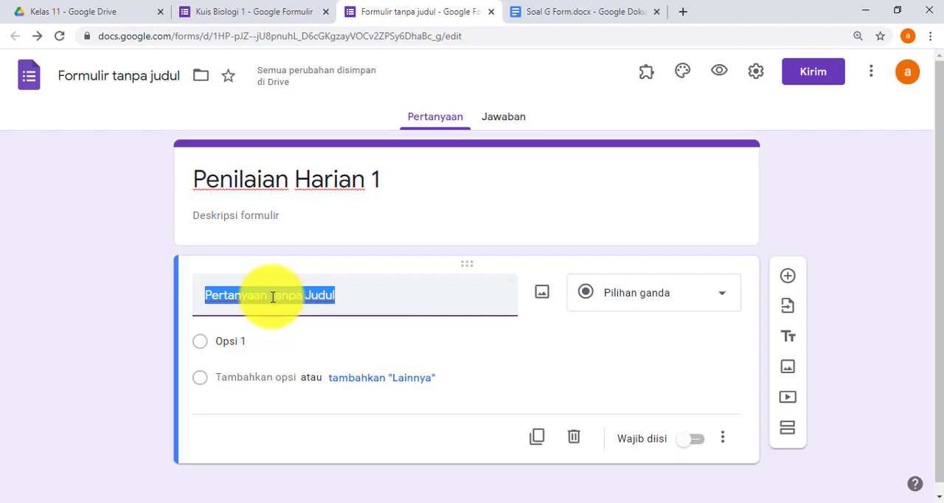
type("Berap")
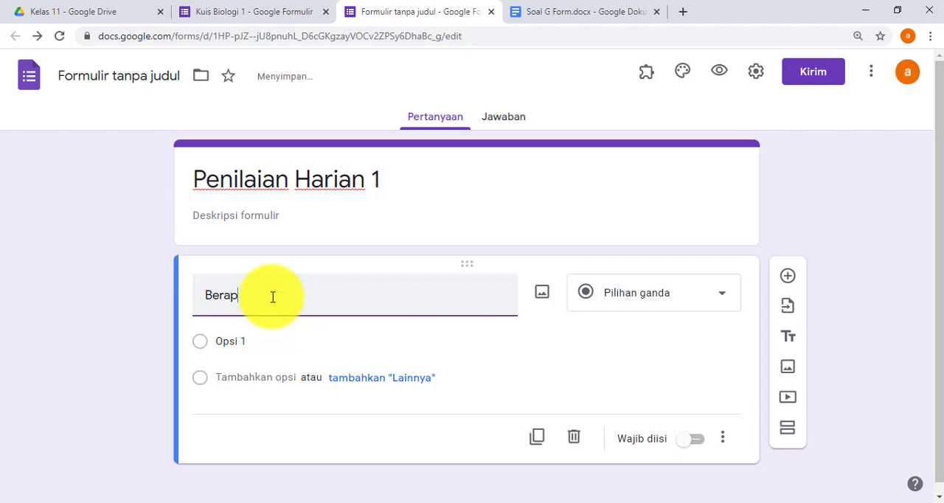
type("a jumlah kaki ayam")
- Give the chicken-legs question the answer options 1, 2, 3, 4 and 5, removing the surplus sixth option
left_click(240, 341)
type("1")
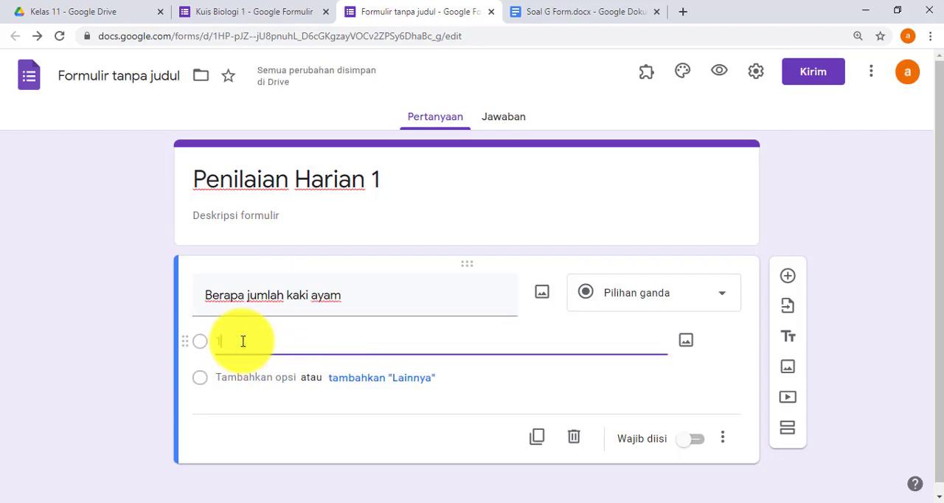
key("Return")
type("2")
key("Return")
type("3")
key("Return")
type("4")
key("Return")
type("5")
key("Return")
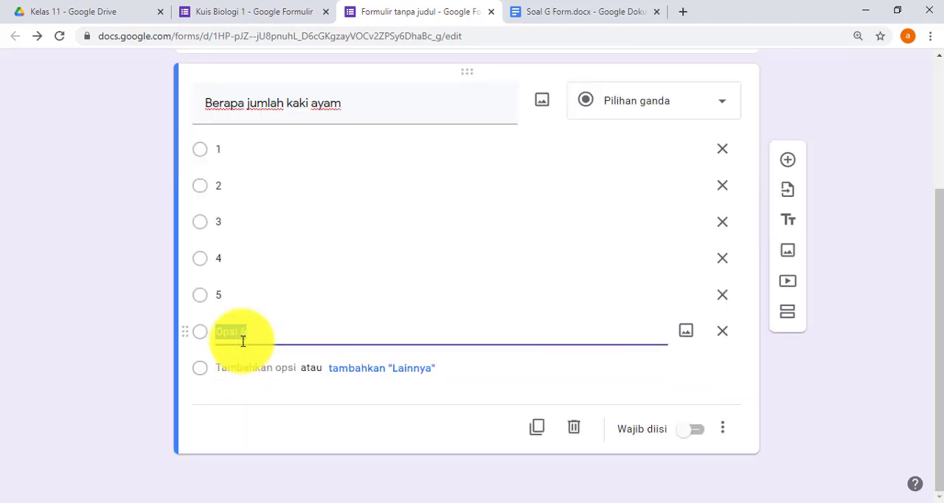
left_click(728, 327)
- Add a second multiple-choice question, "berapa jumlah kaki kuda", with the options 1, 2, 3, 4 and 5
left_click(789, 161)
type("berap")
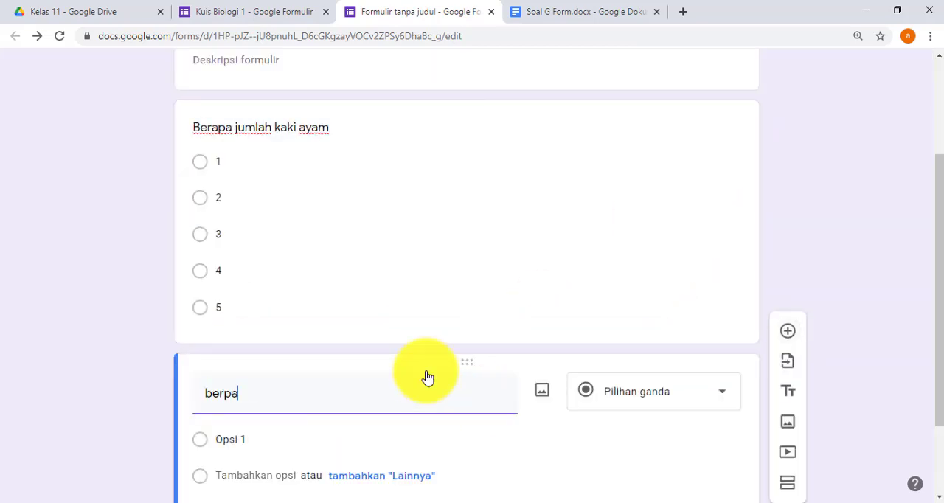
type("a jumlah kaki kuda")
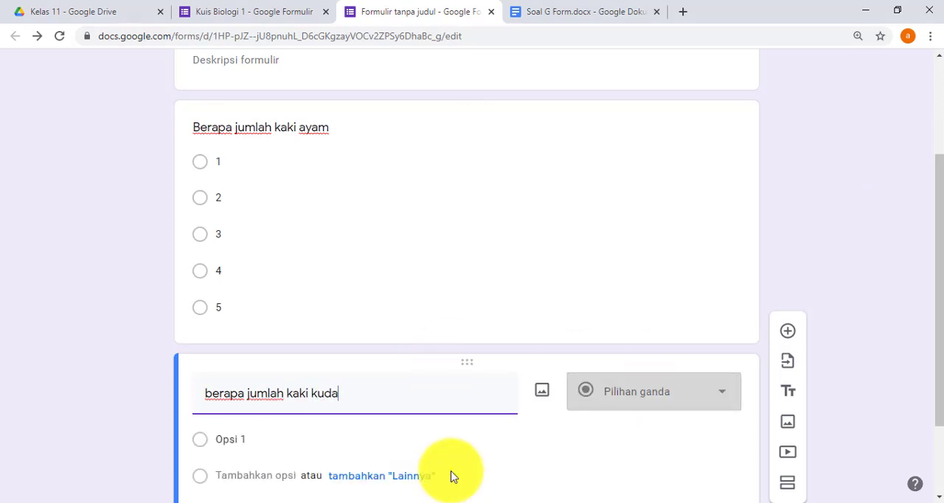
left_click(248, 442)
type("1 2 3 4")
key("Return")
type("5")
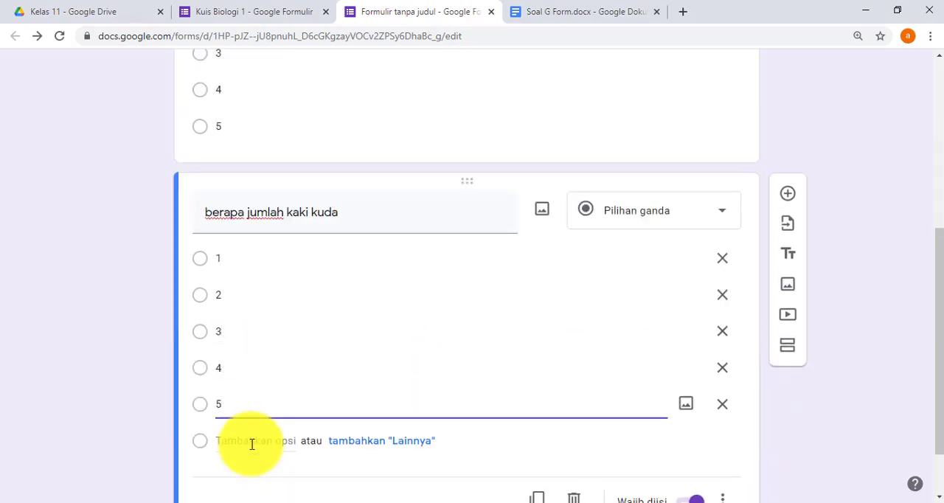
- Add a third multiple-choice question, "berapa jumlah kaki sapi", with the options 1, 2, 3, 4 and 5
left_click(788, 193)
type("berapa")
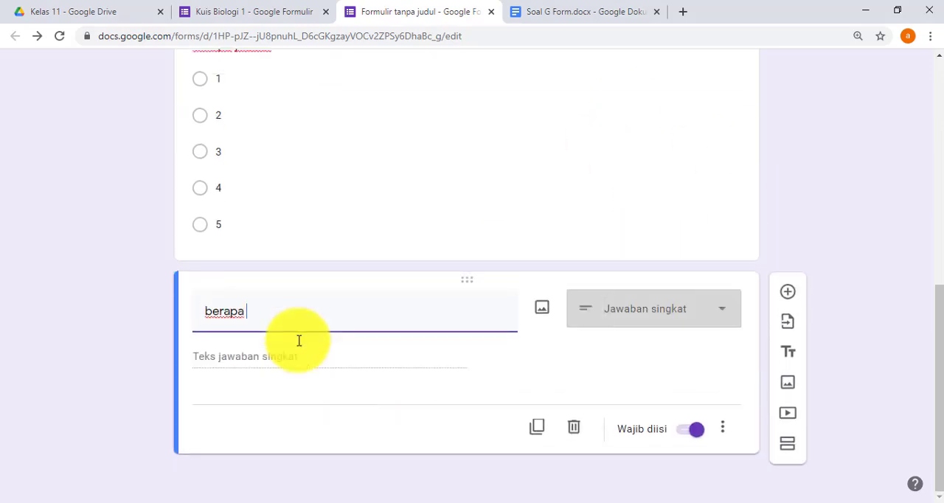
type(" jumlah kaki")
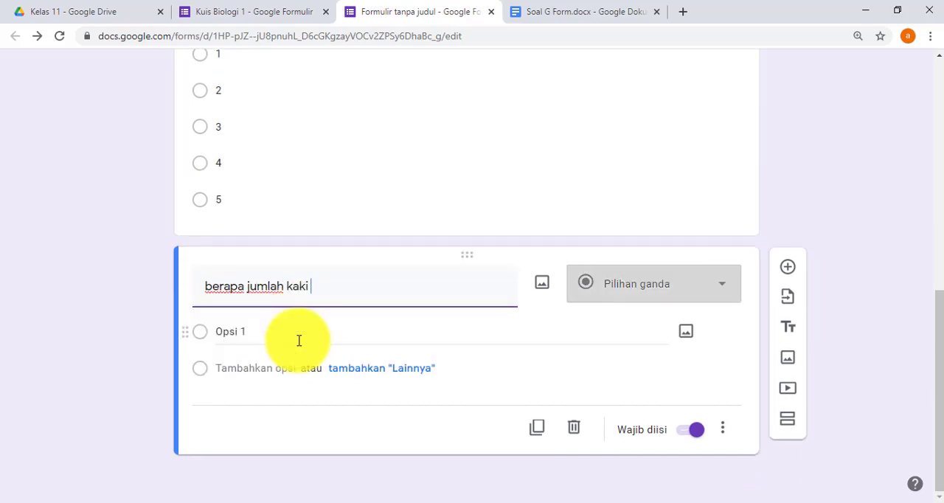
type(" sapi")
left_click(298, 338)
type("1 2")
key("Return")
type("3 4 5")
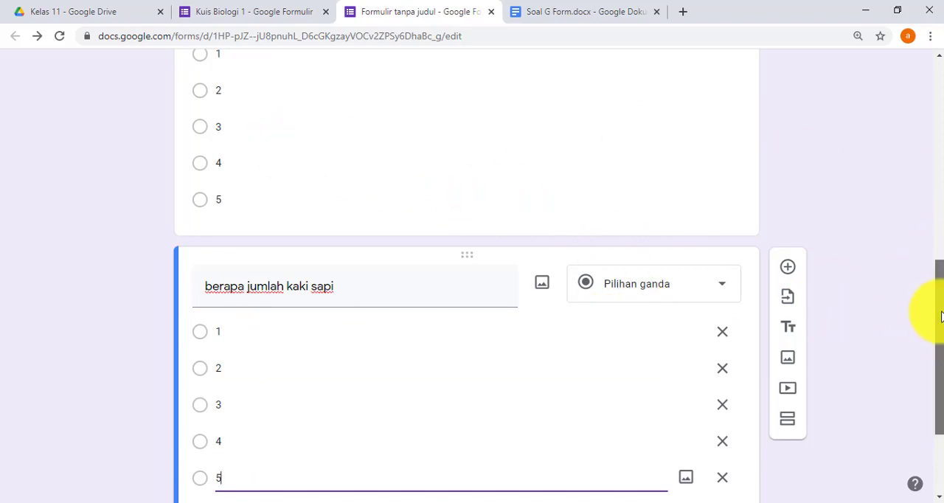
- Turn the form into a quiz by enabling "Jadikan ini sebagai kuis" in the form settings, and save the settings
left_click_drag(938, 312, 931, 189)
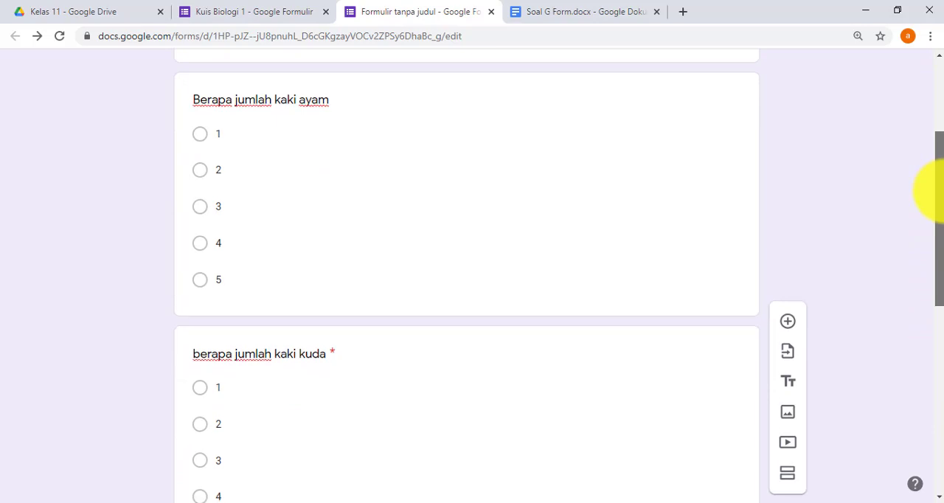
left_click(325, 176)
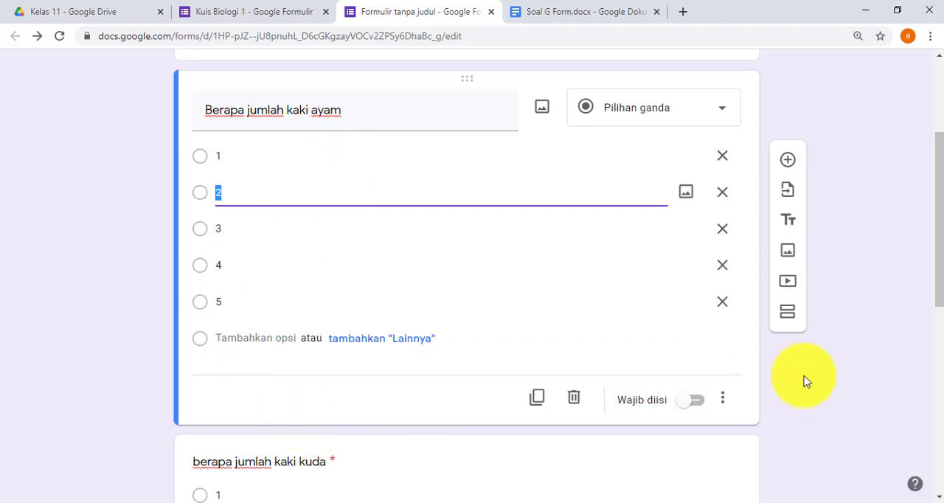
scroll(933, 221, "up", 3)
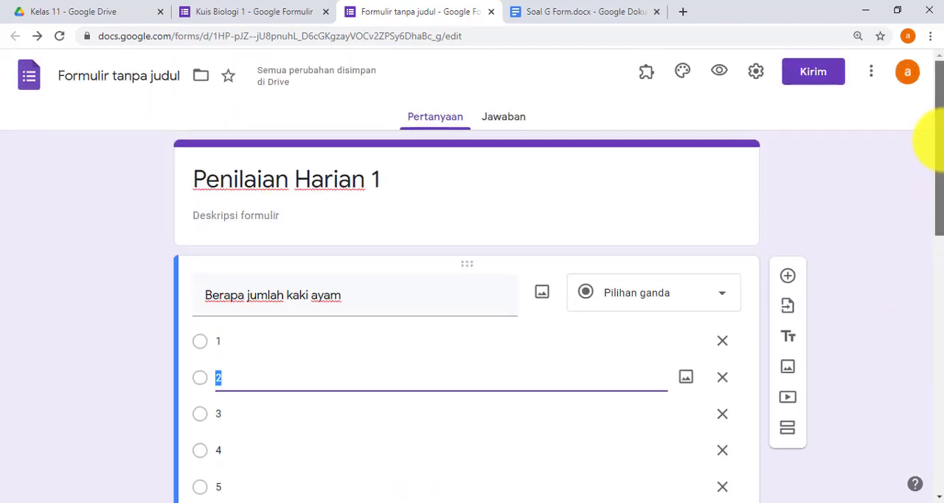
left_click(758, 74)
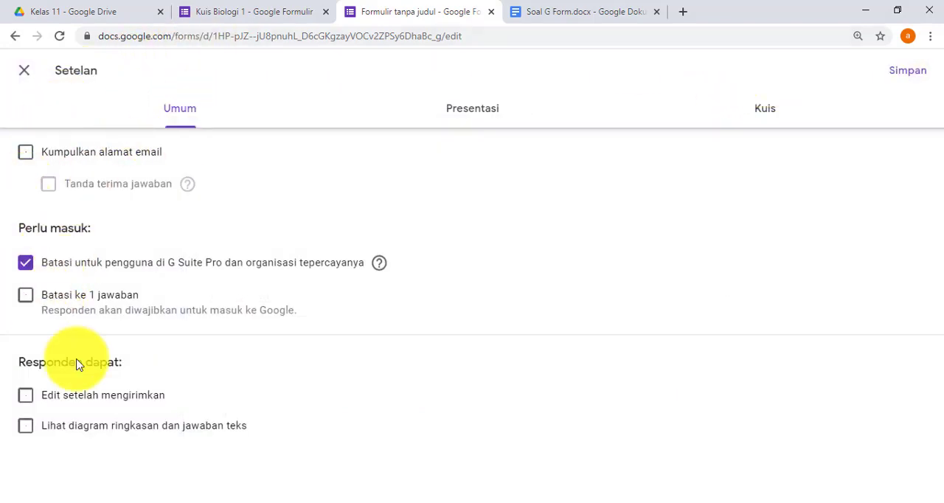
left_click(487, 116)
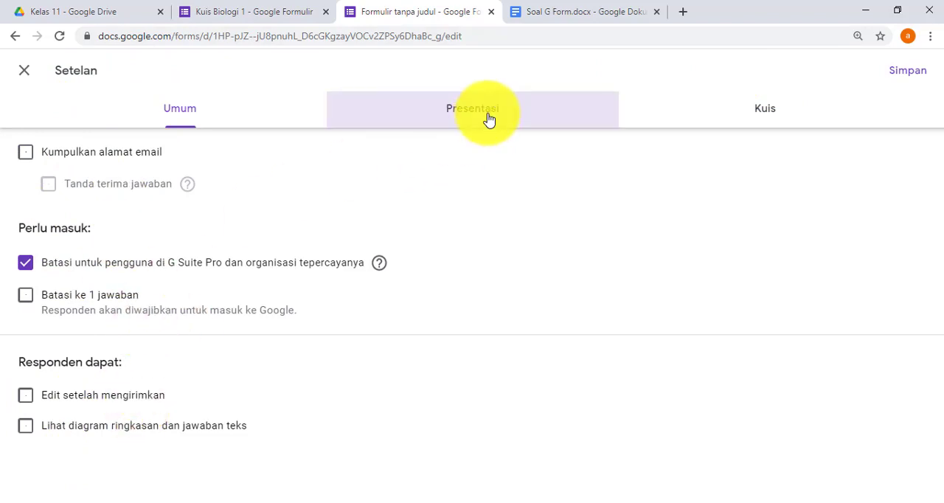
left_click(775, 108)
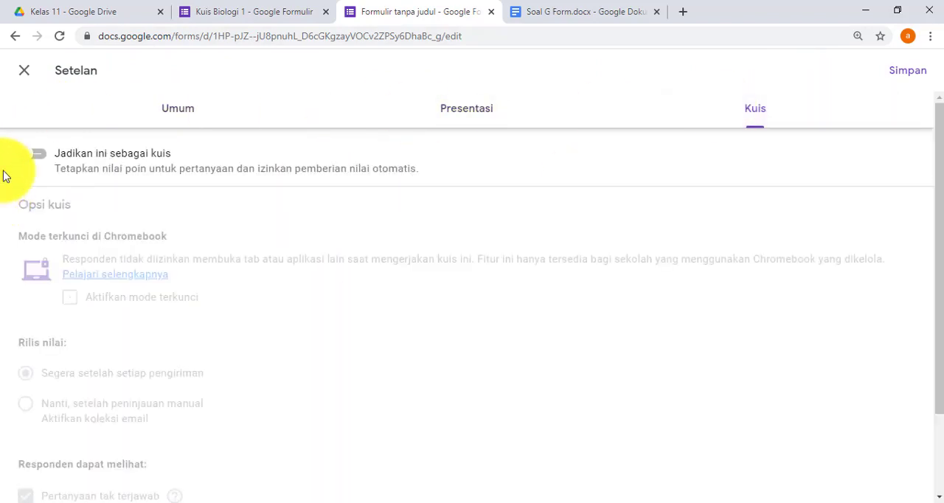
left_click(39, 156)
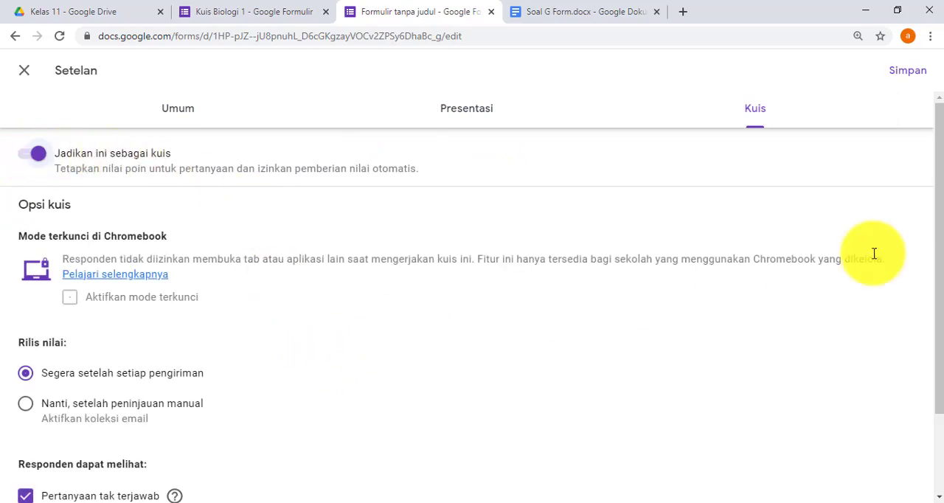
scroll(932, 340, "down", 2)
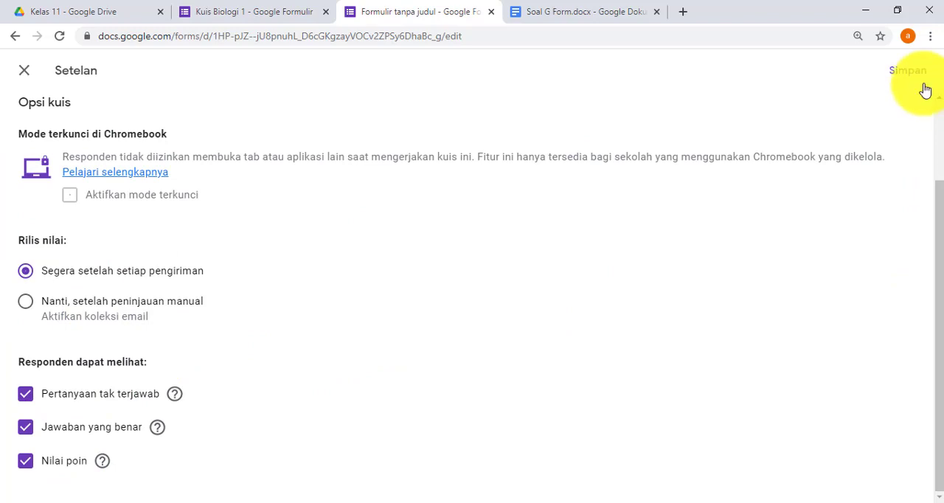
left_click_drag(940, 236, 929, 64)
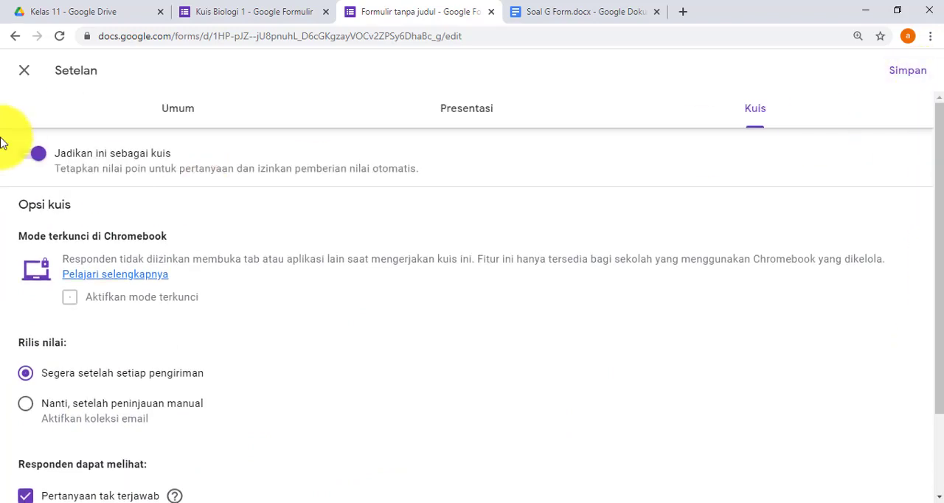
left_click(909, 72)
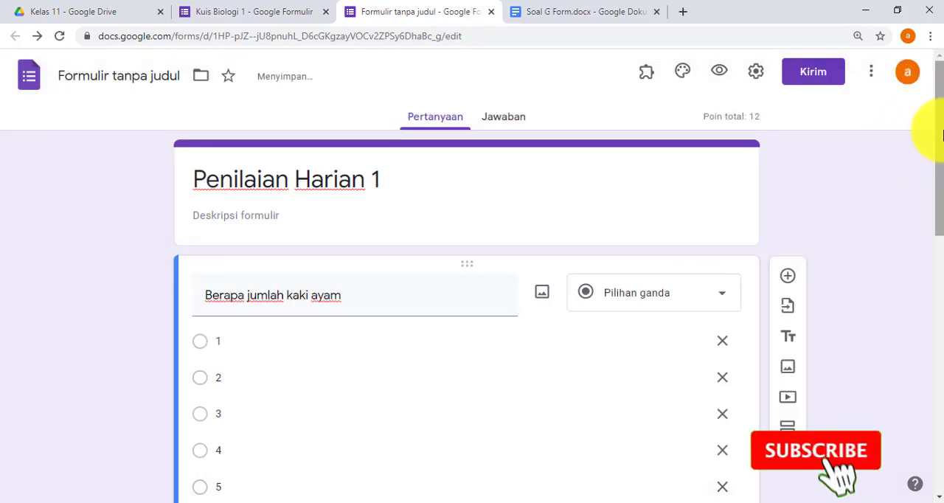
- Examine the answer key entry and assigned points on the chicken, horse and cow questions, and the form's point total
left_click_drag(939, 127, 933, 190)
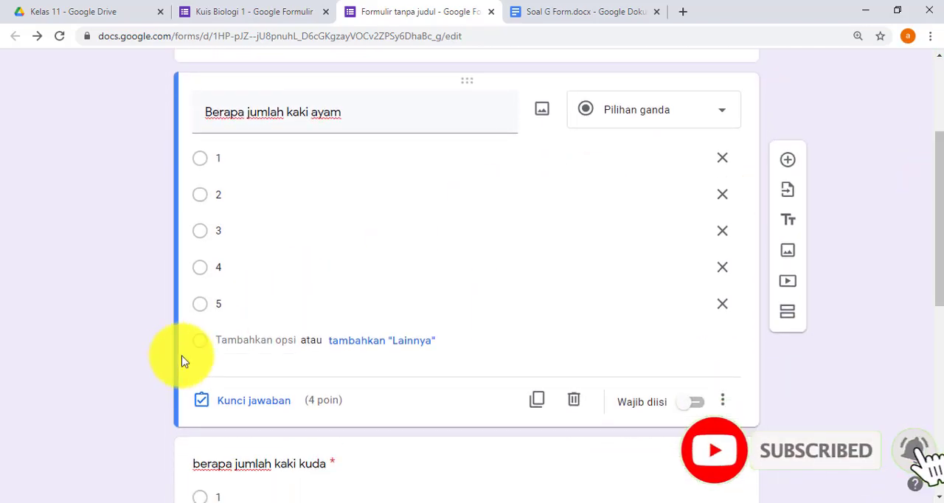
left_click(406, 191)
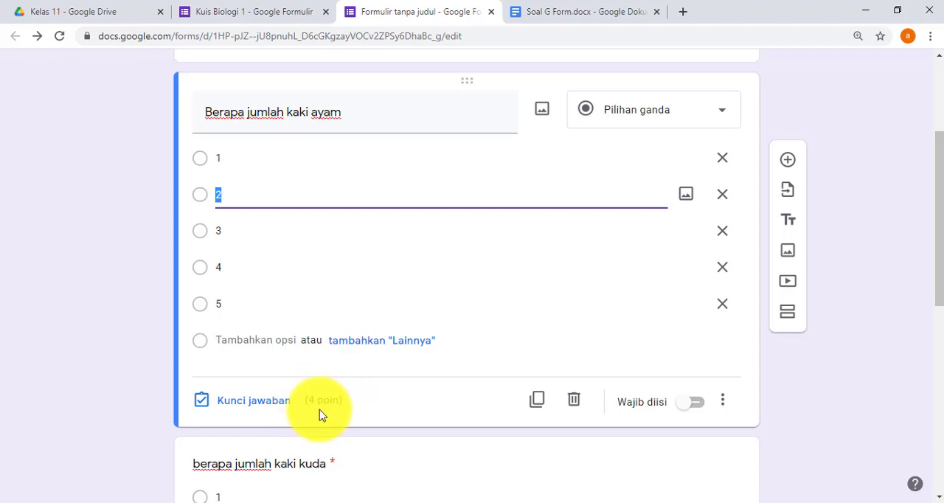
left_click_drag(942, 249, 941, 358)
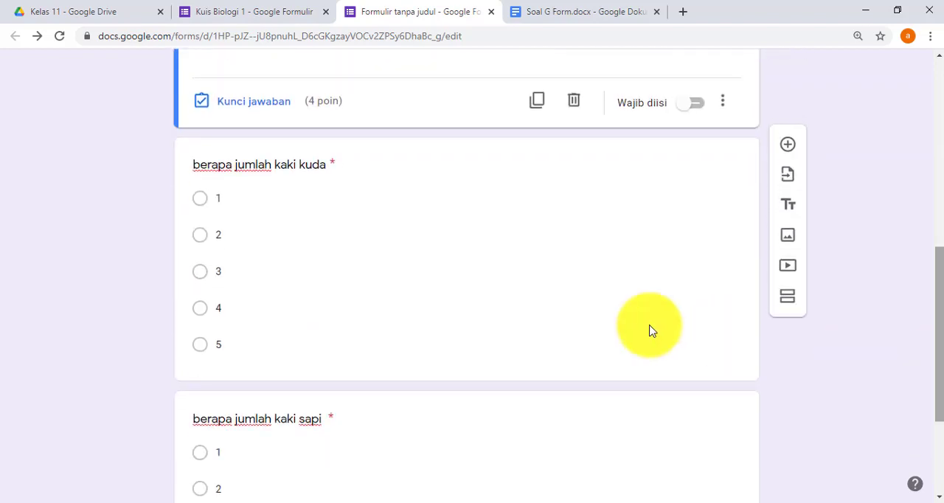
left_click(415, 289)
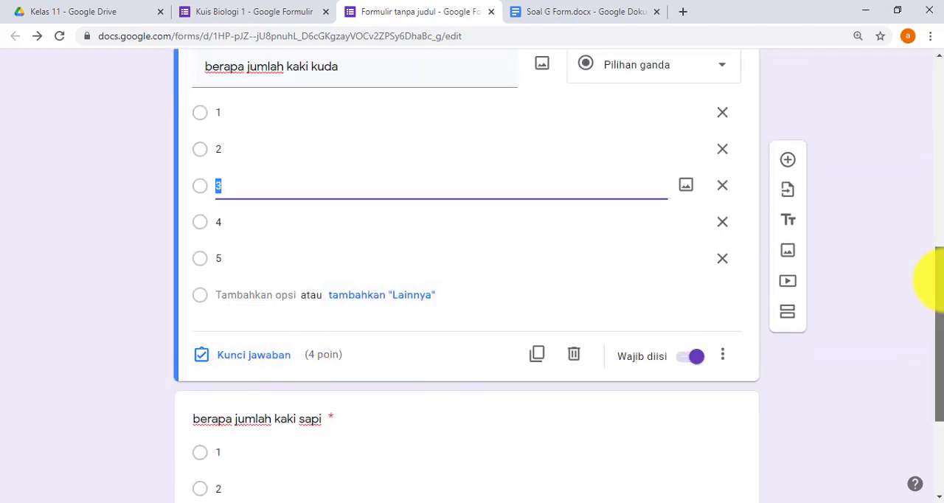
left_click_drag(934, 281, 927, 379)
left_click(337, 347)
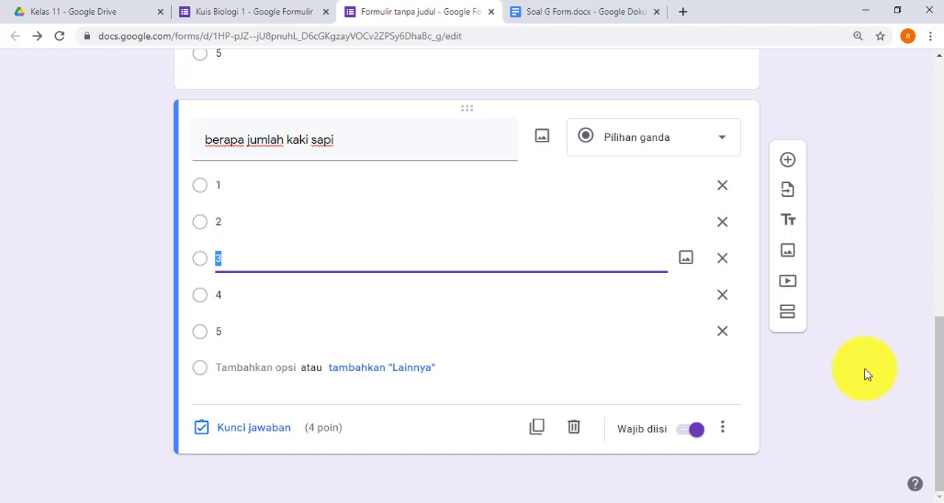
left_click_drag(937, 395, 931, 64)
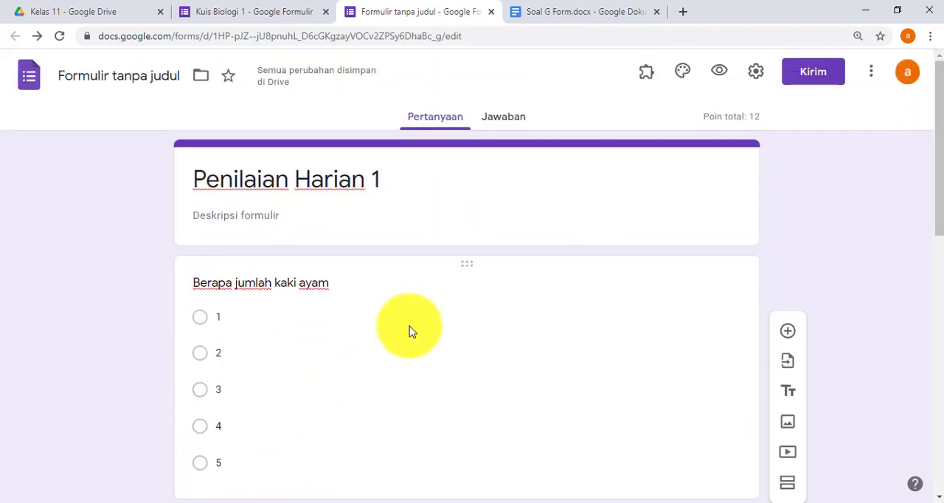
left_click(550, 178)
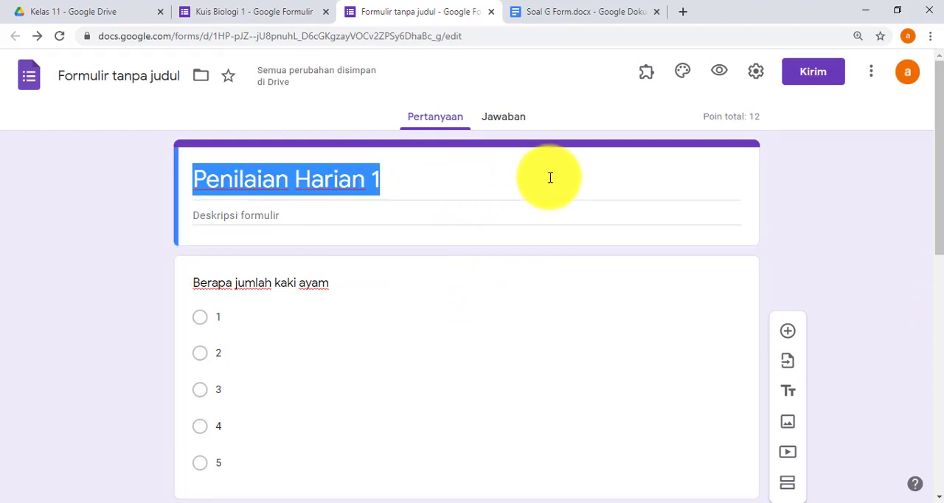